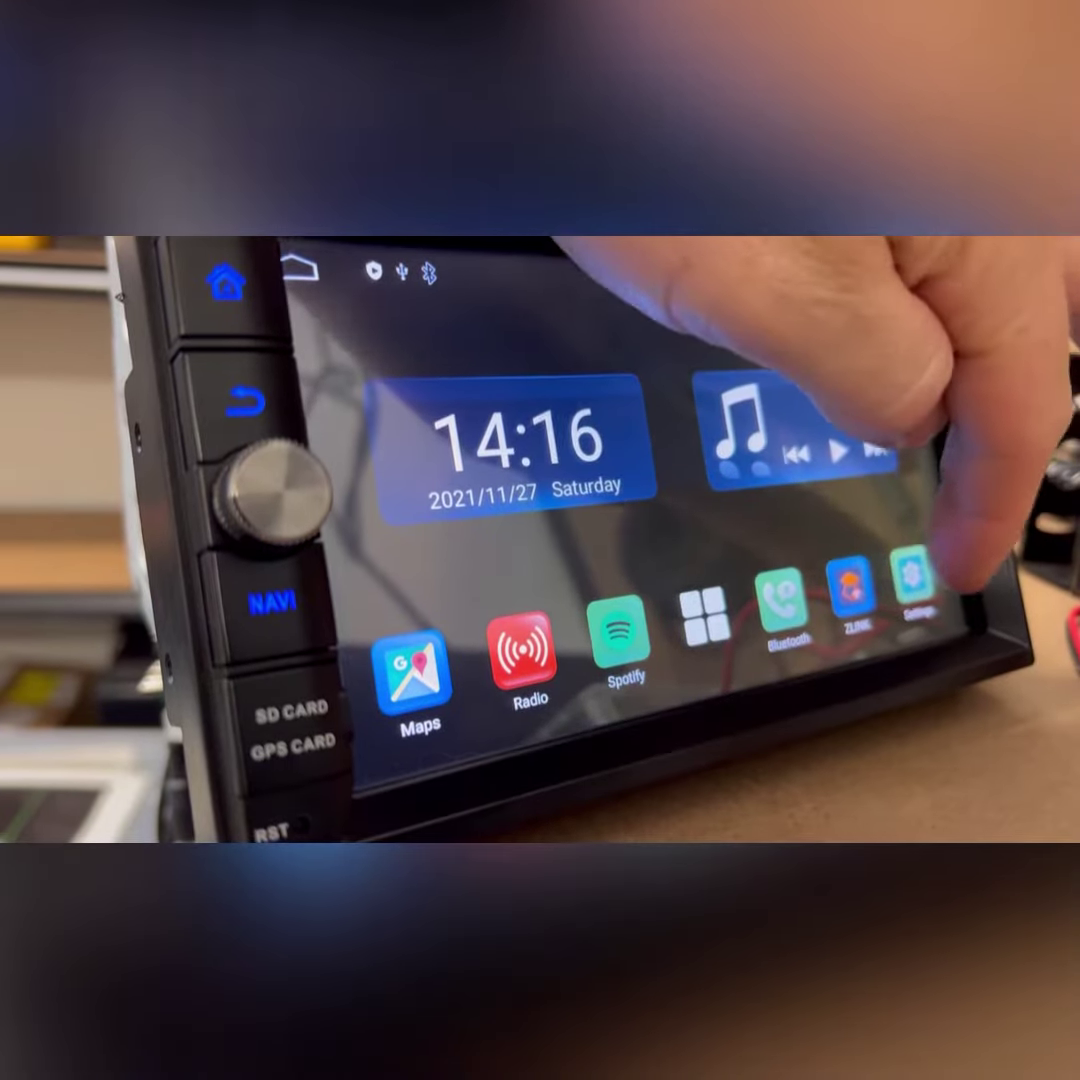
Step: Go to Car Settings > Factory Settings and enter its password on the numeric keypad
{"action": "left_click", "coordinate": [913, 578]}
{"action": "left_click", "coordinate": [450, 508]}
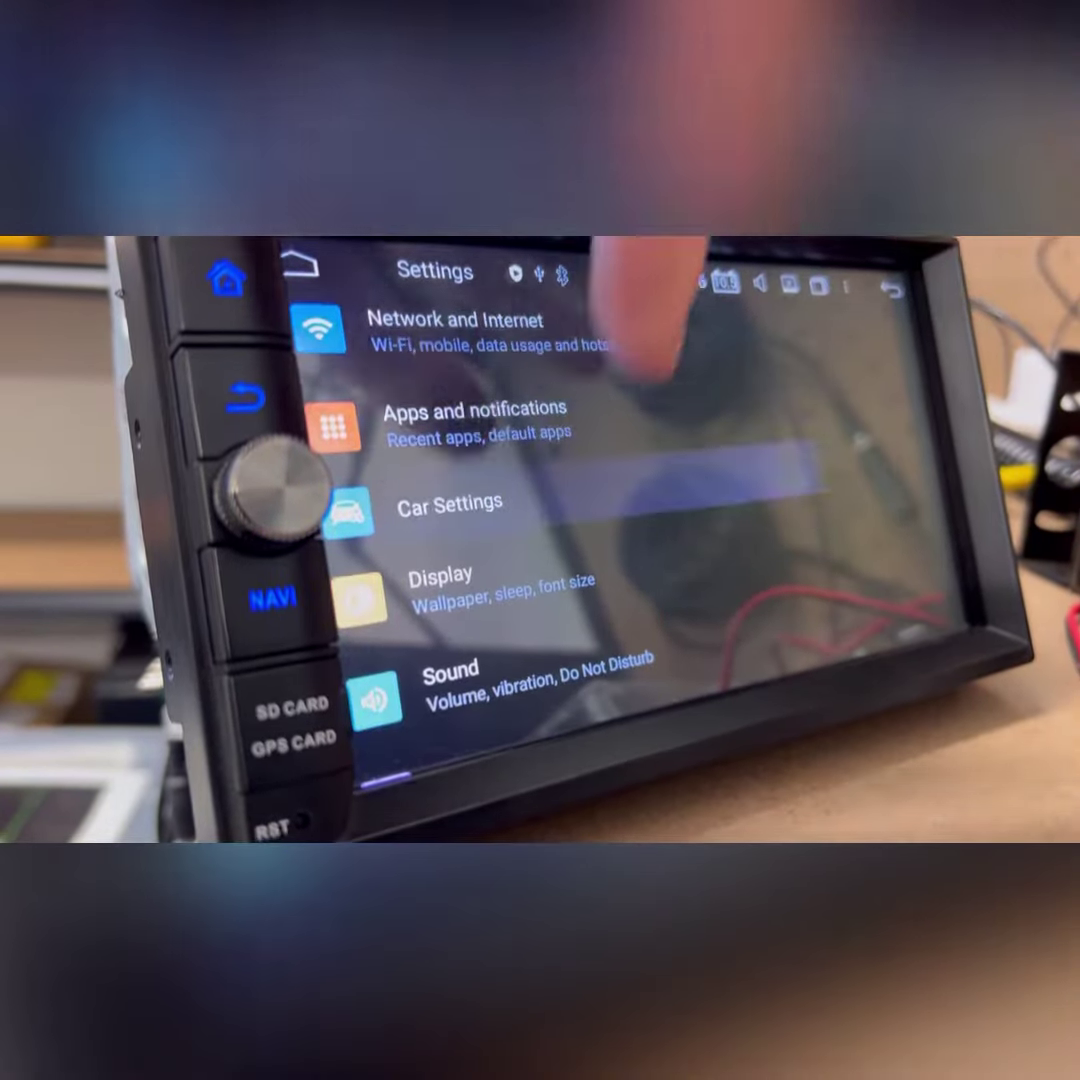
{"action": "left_click", "coordinate": [520, 638]}
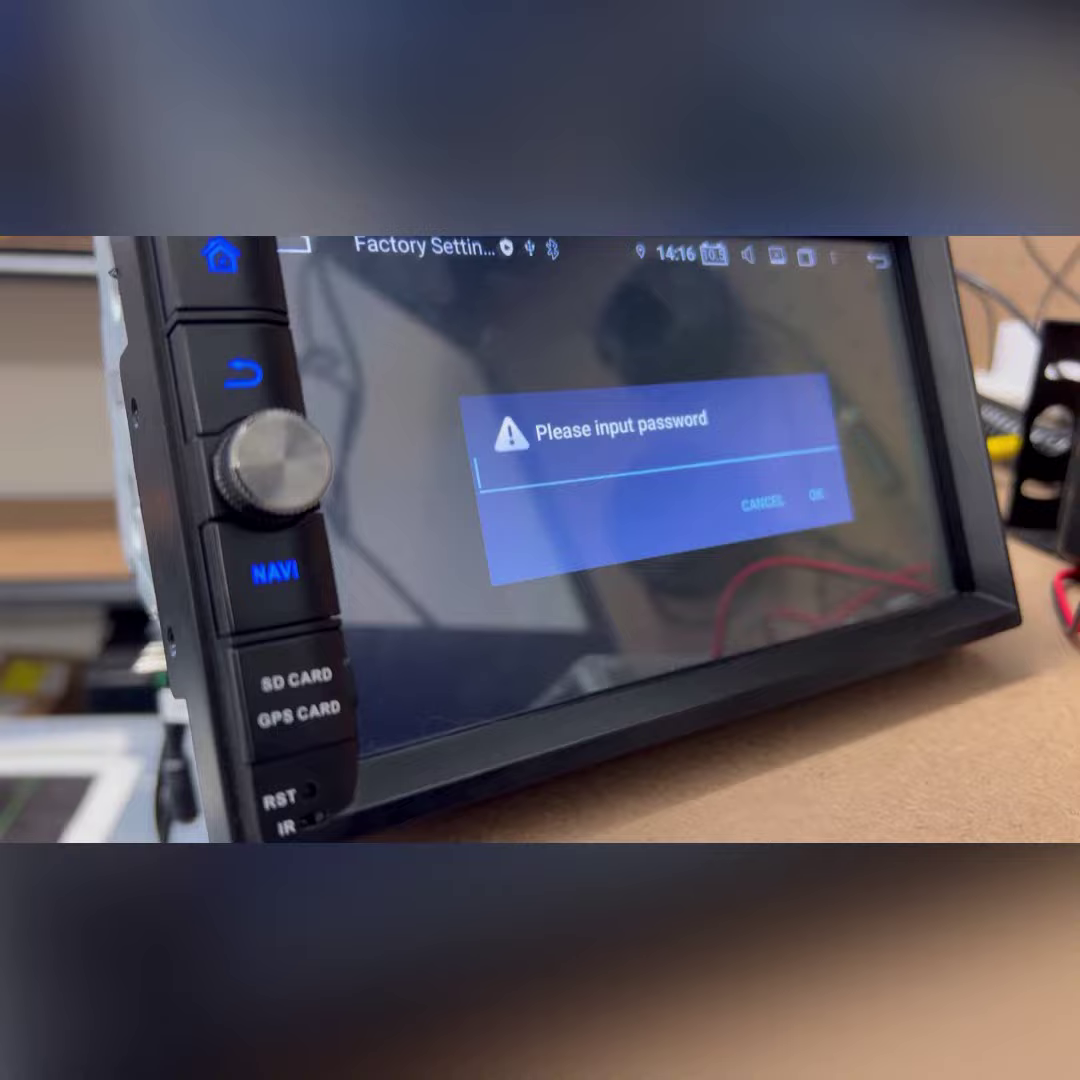
{"action": "left_click", "coordinate": [620, 470]}
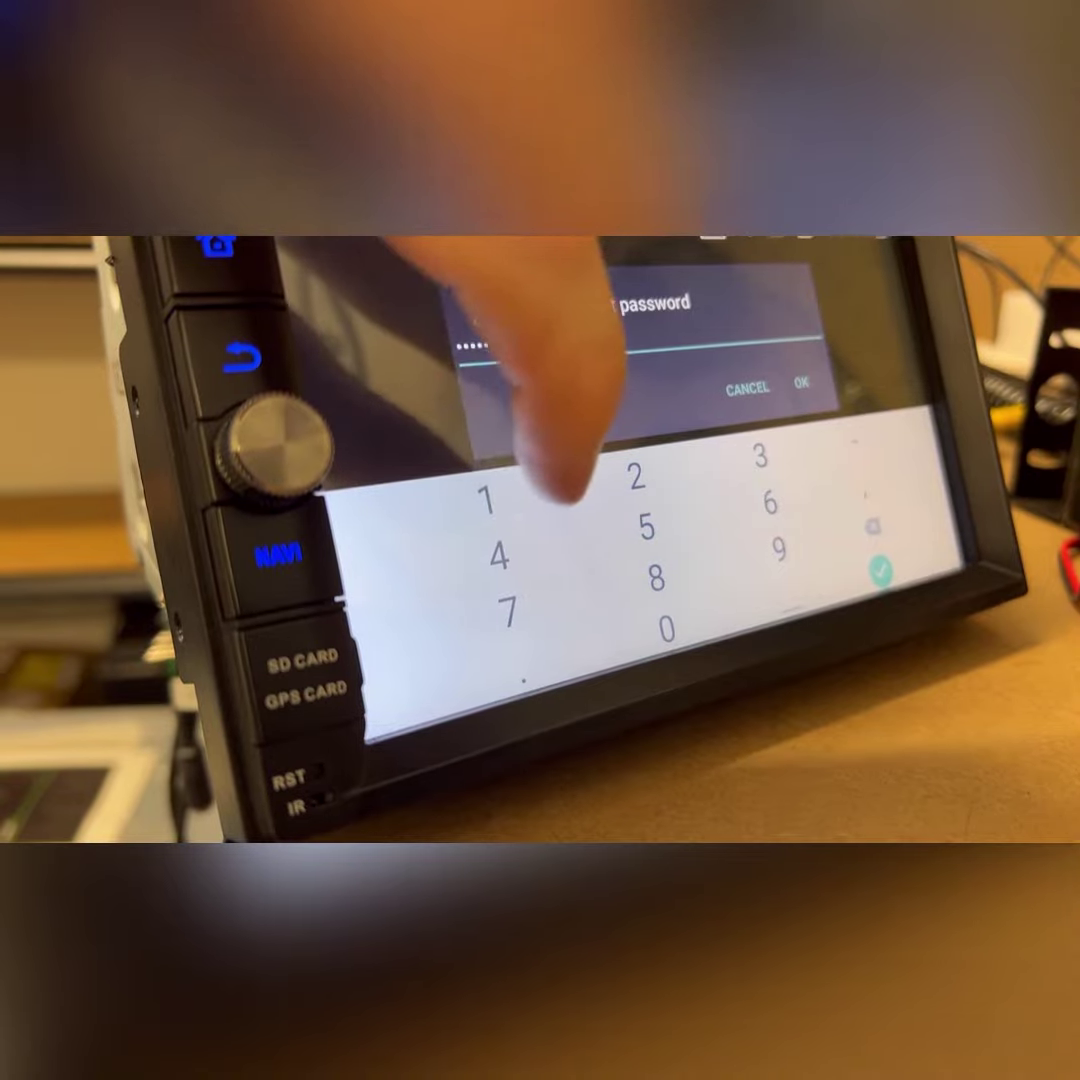
{"action": "left_click", "coordinate": [520, 500]}
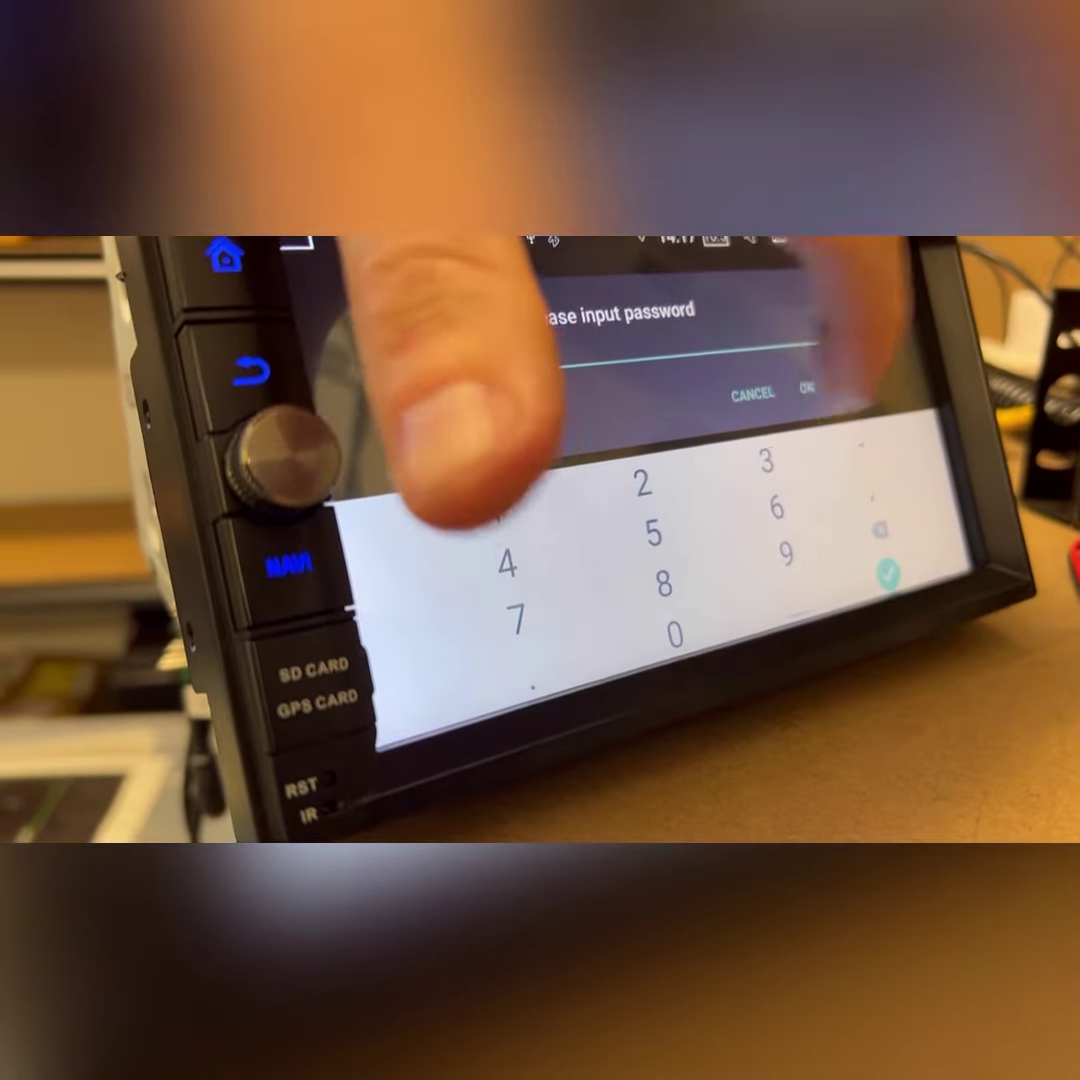